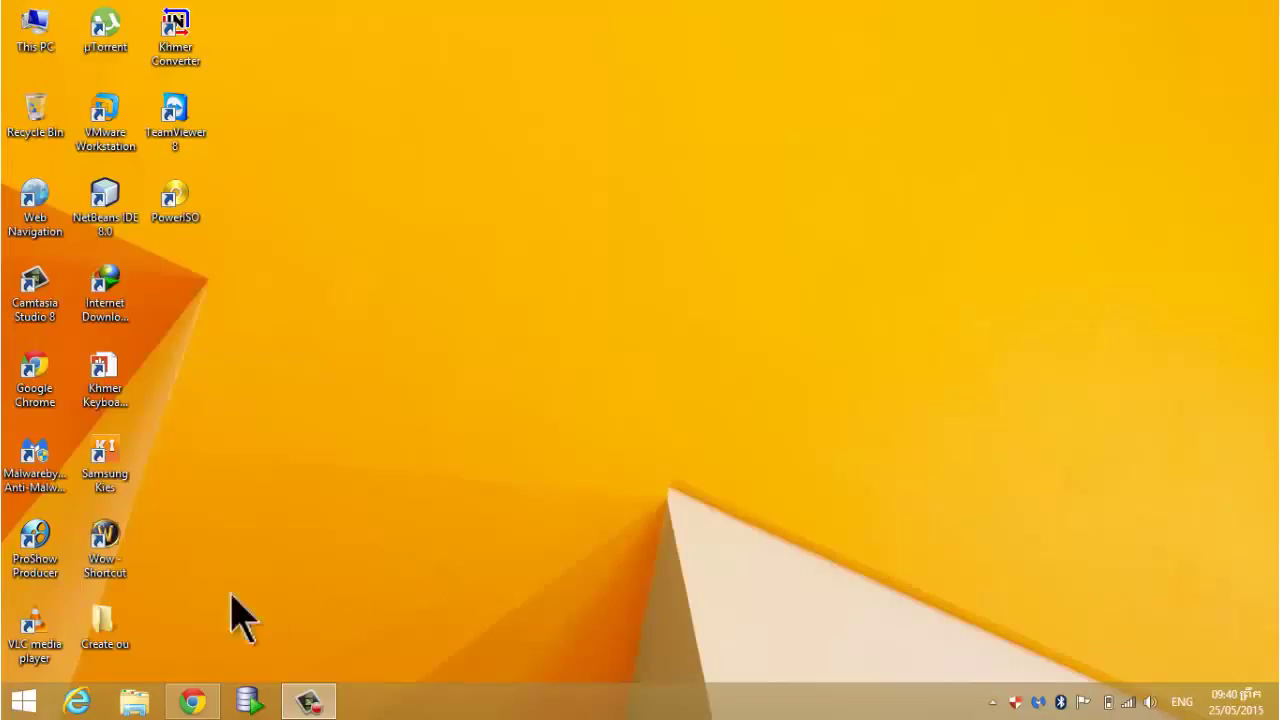
- Refresh the desktop, then bring up the Start screen and scroll to the Word 2013 tile
right_click(443, 343)
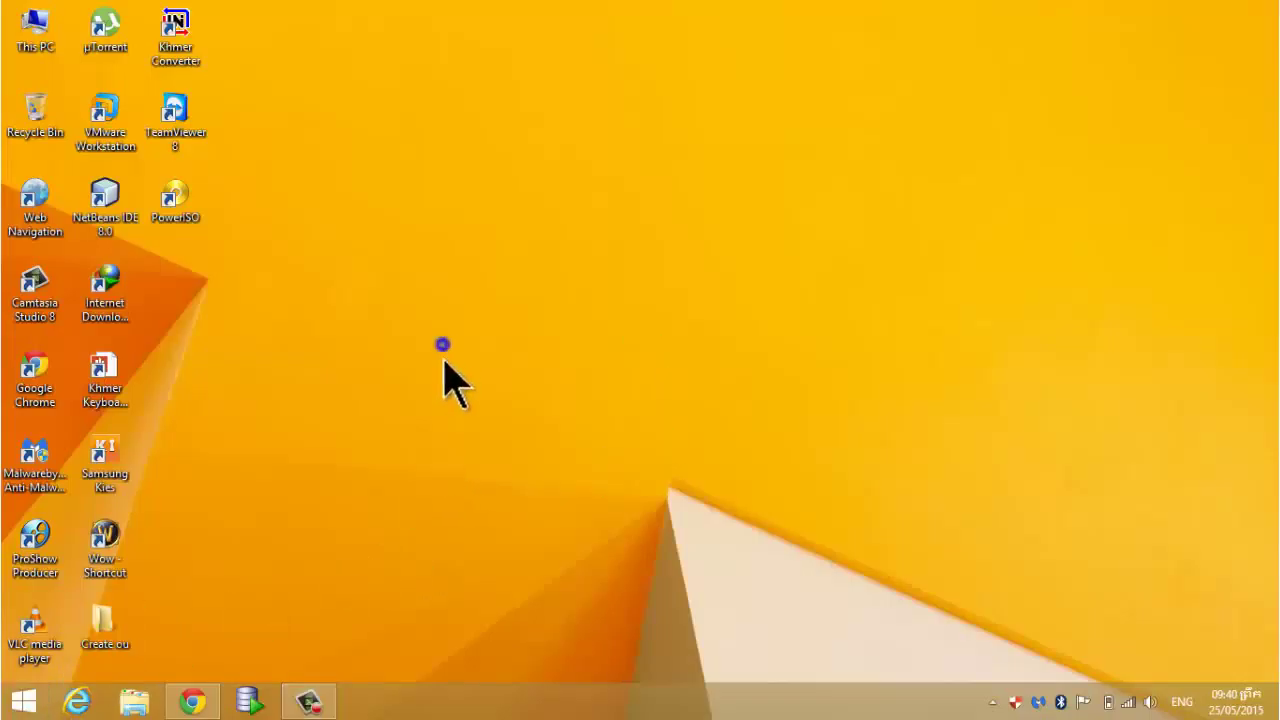
left_click(500, 399)
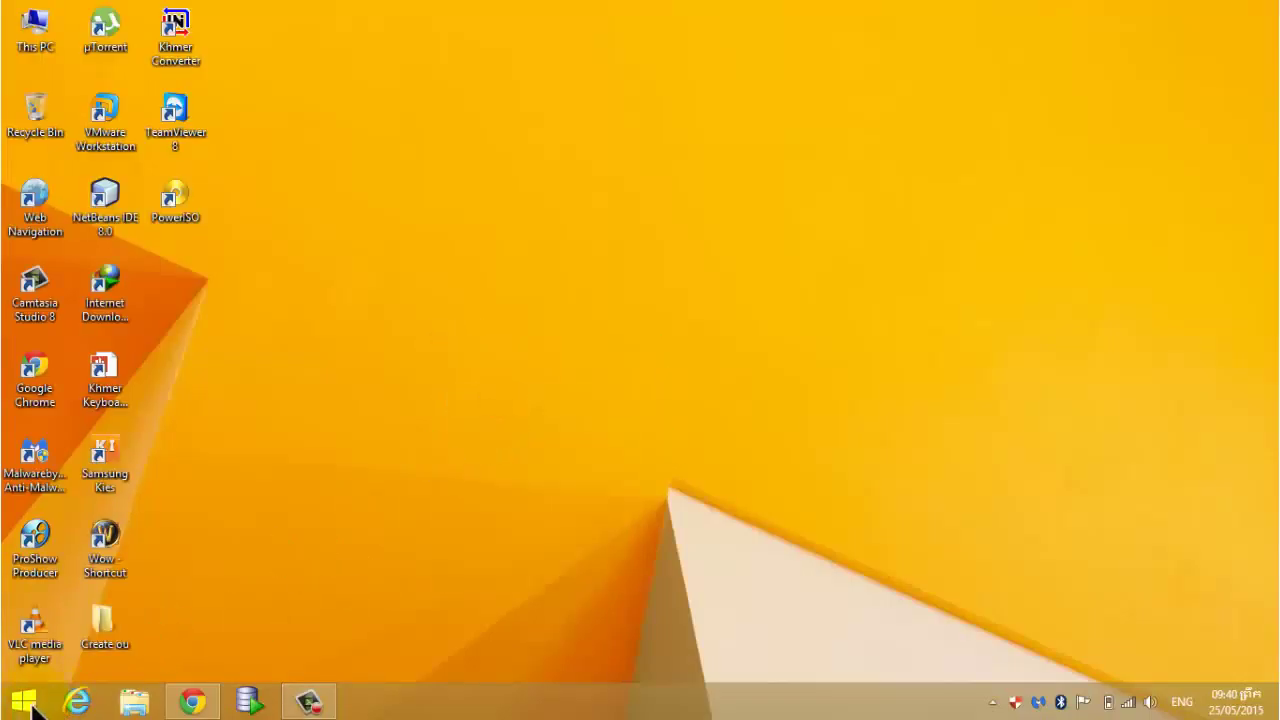
left_click(24, 700)
scroll(1265, 350, "down", 3)
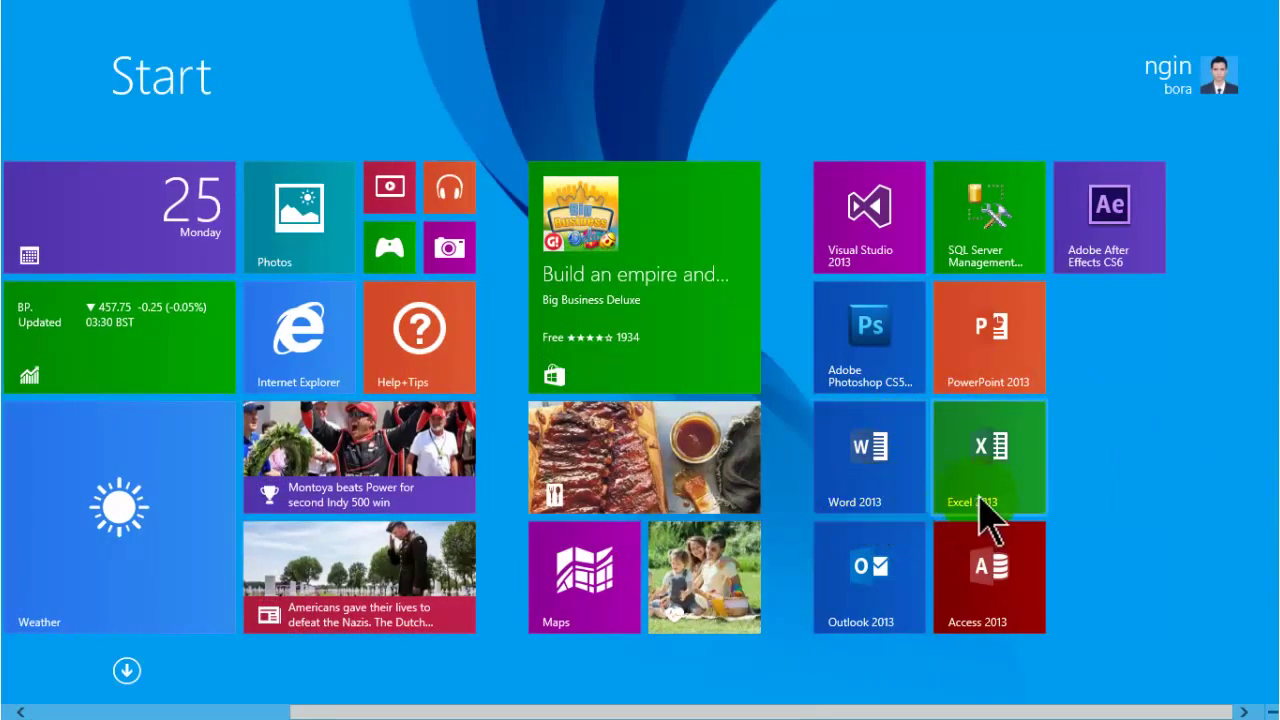
- Launch Word 2013 from its tile and create a new blank document
left_click(882, 465)
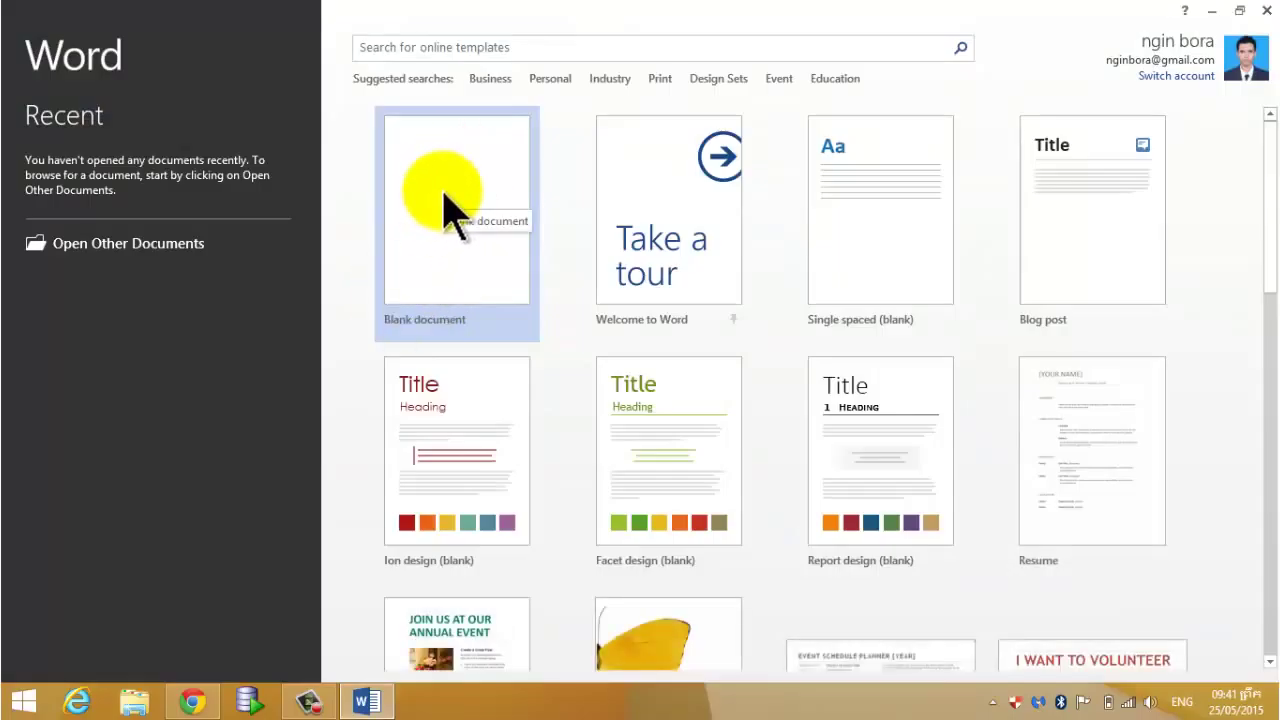
left_click(447, 210)
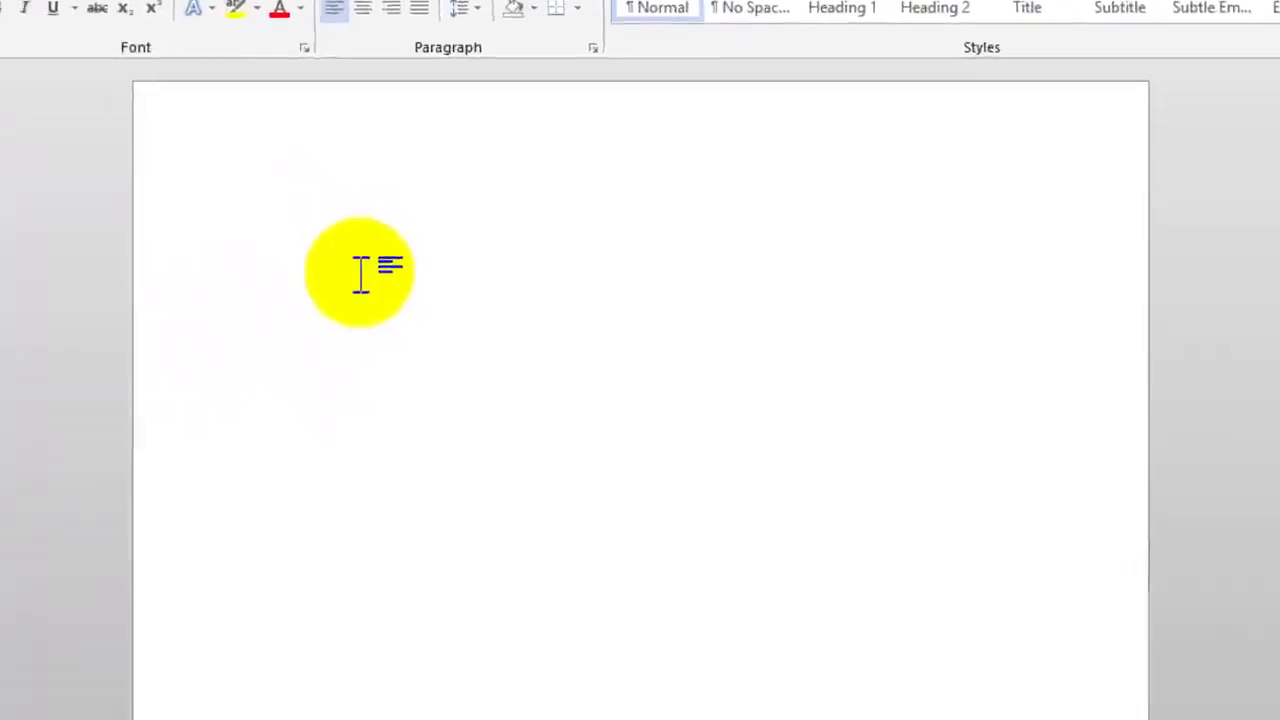
- Type the first line 'Hello to day I show about'
type("asda")
key("BackSpace")
key("BackSpace")
key("BackSpace")
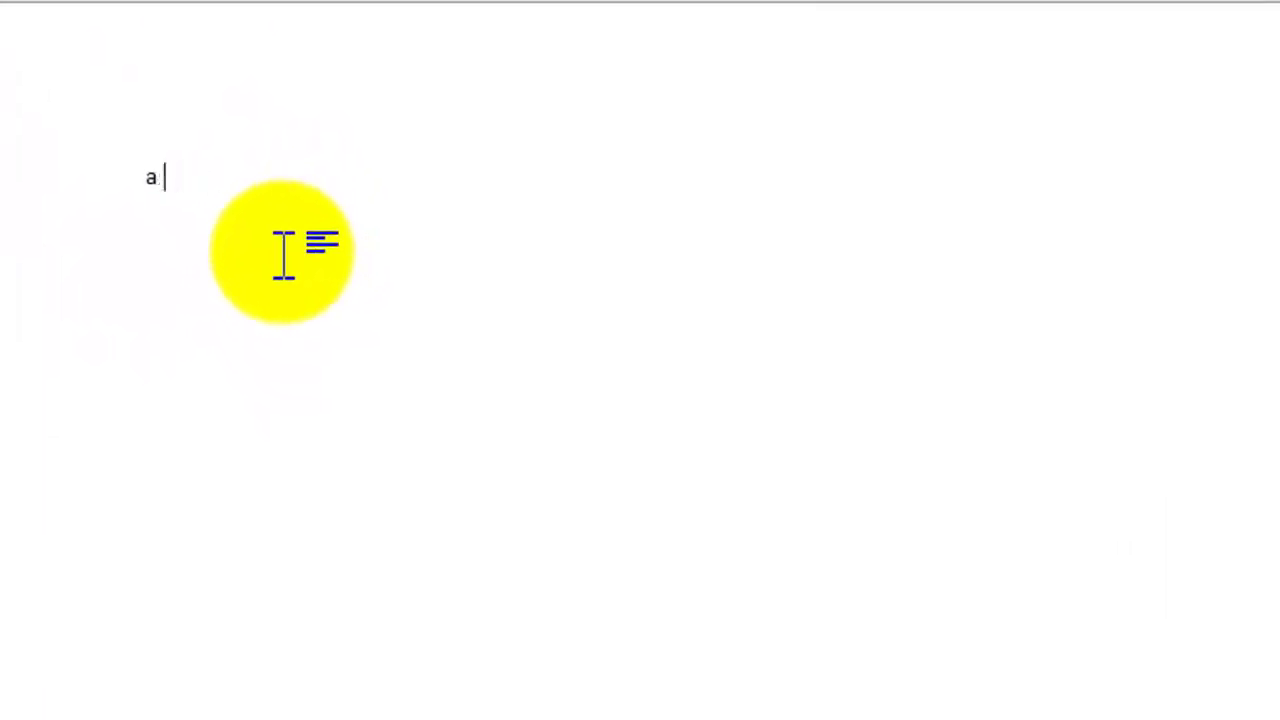
key("BackSpace")
type("He")
type("llo ")
type("to day I")
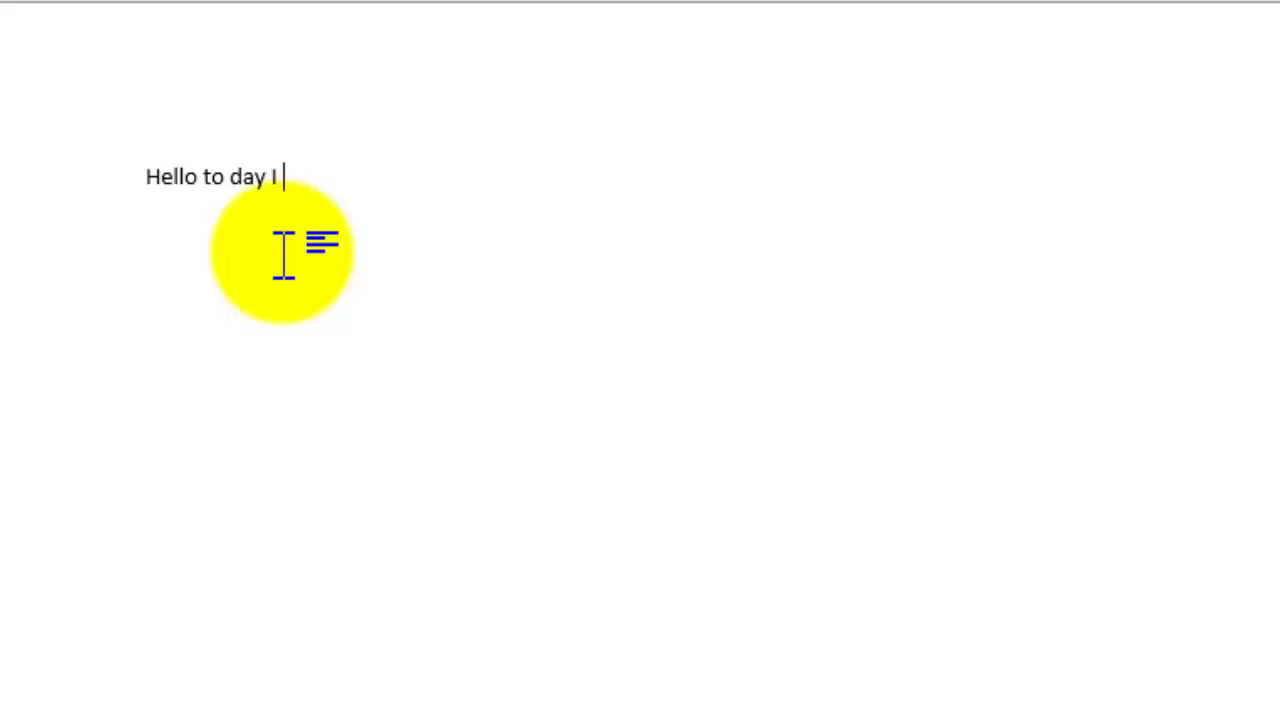
type("show a")
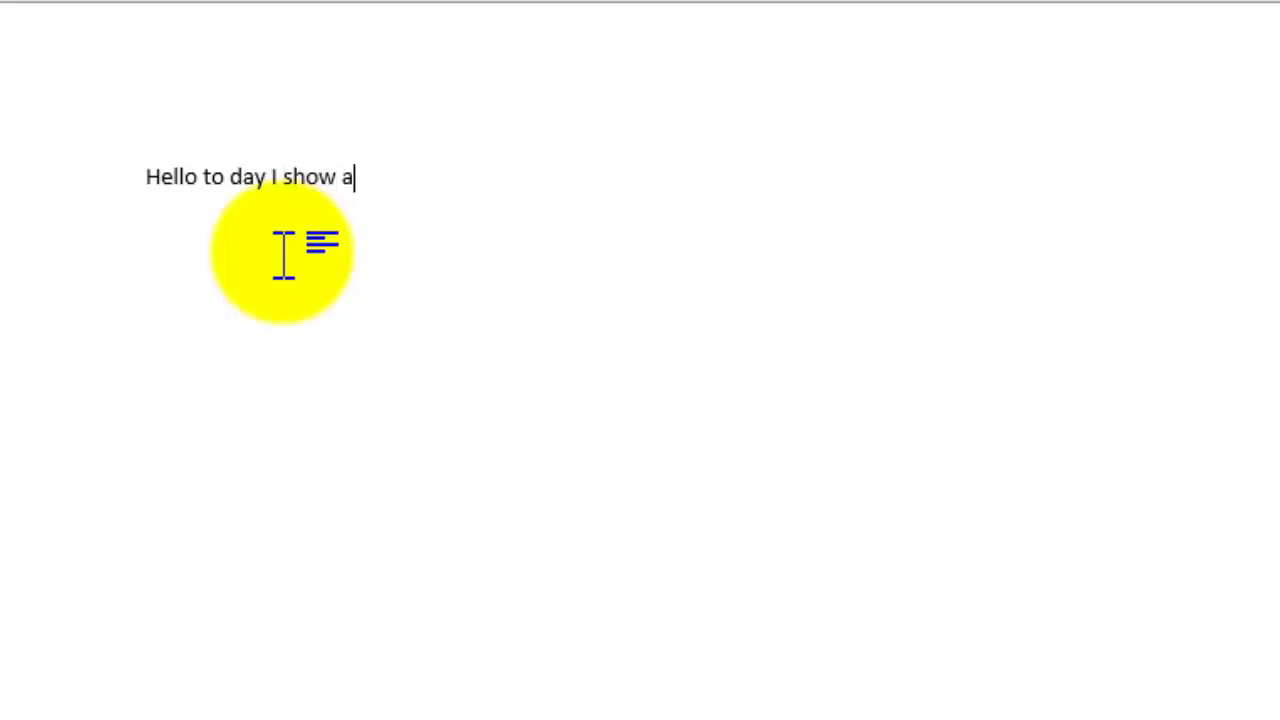
type("bout")
- Type the second line 'How to convert file word2013 to file PDF', correcting typos
type("w ")
type("to")
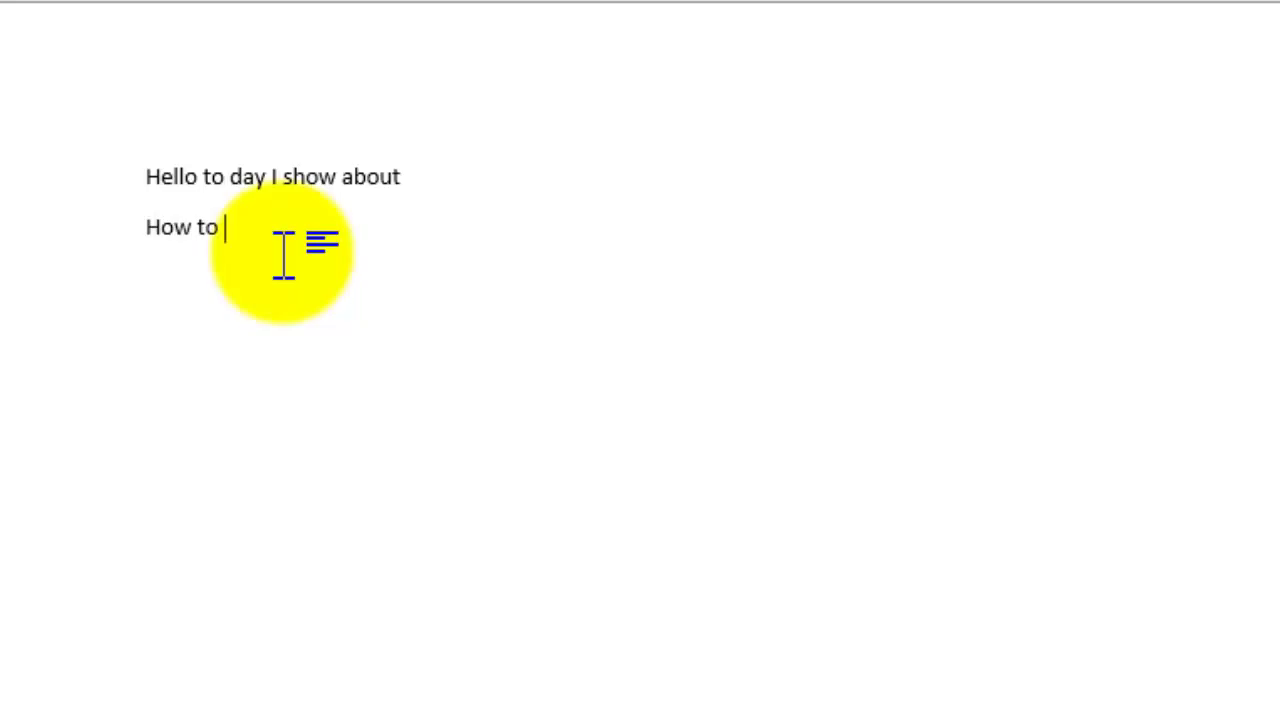
type("on")
type("o")
key("BackSpace")
type("ot")
type("e")
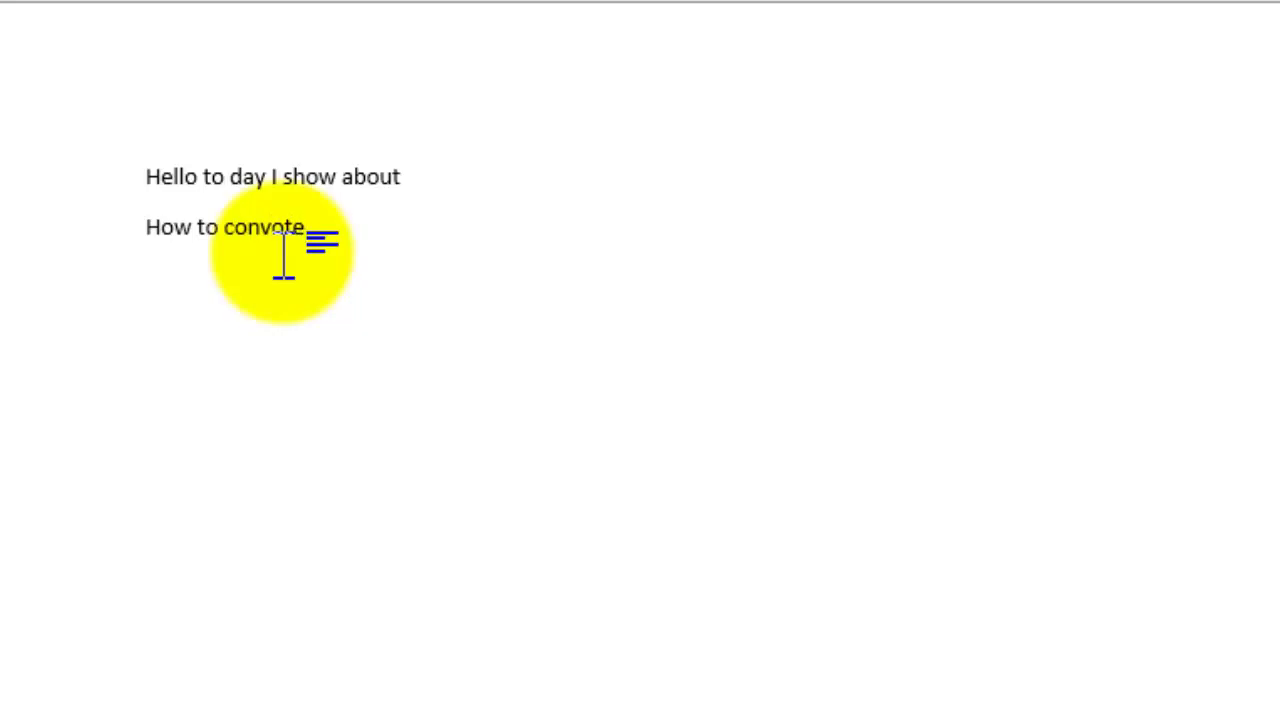
key("BackSpace")
type("rt fi")
type("le")
type(" wor")
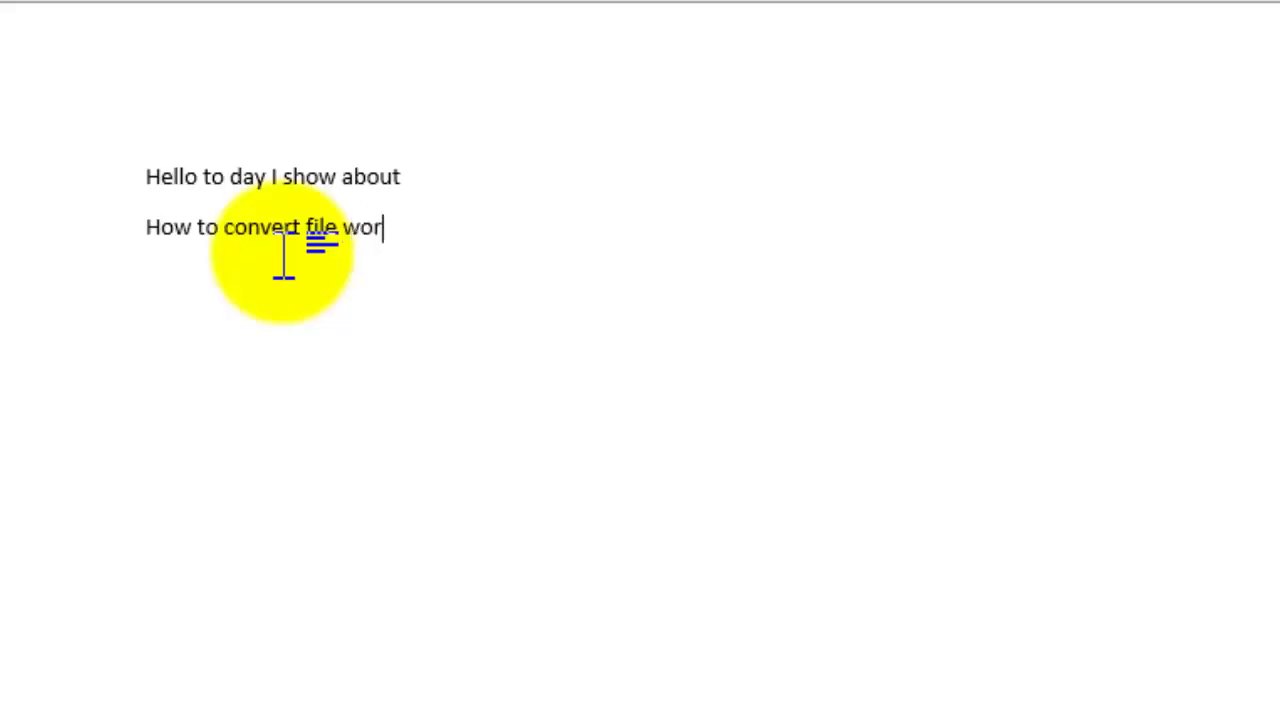
type("k")
key("BackSpace")
type("200")
key("BackSpace")
type("13 ")
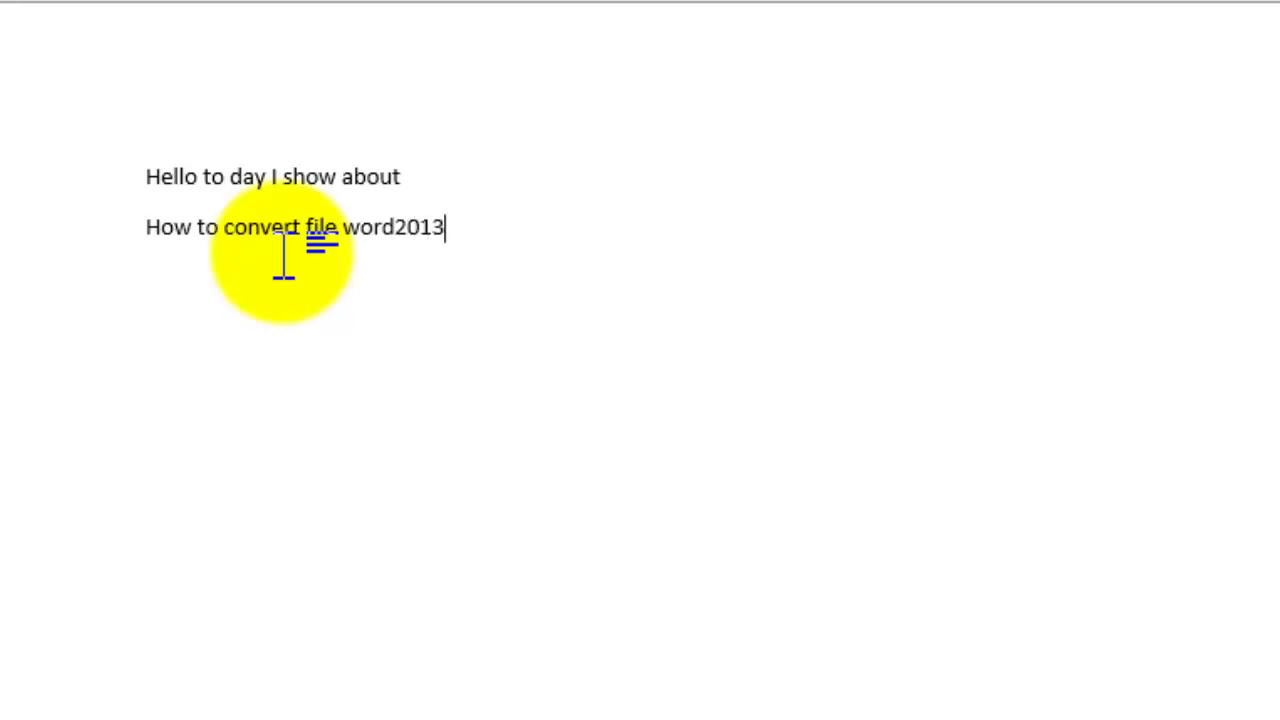
type("to fi")
type("le ")
type("PD")
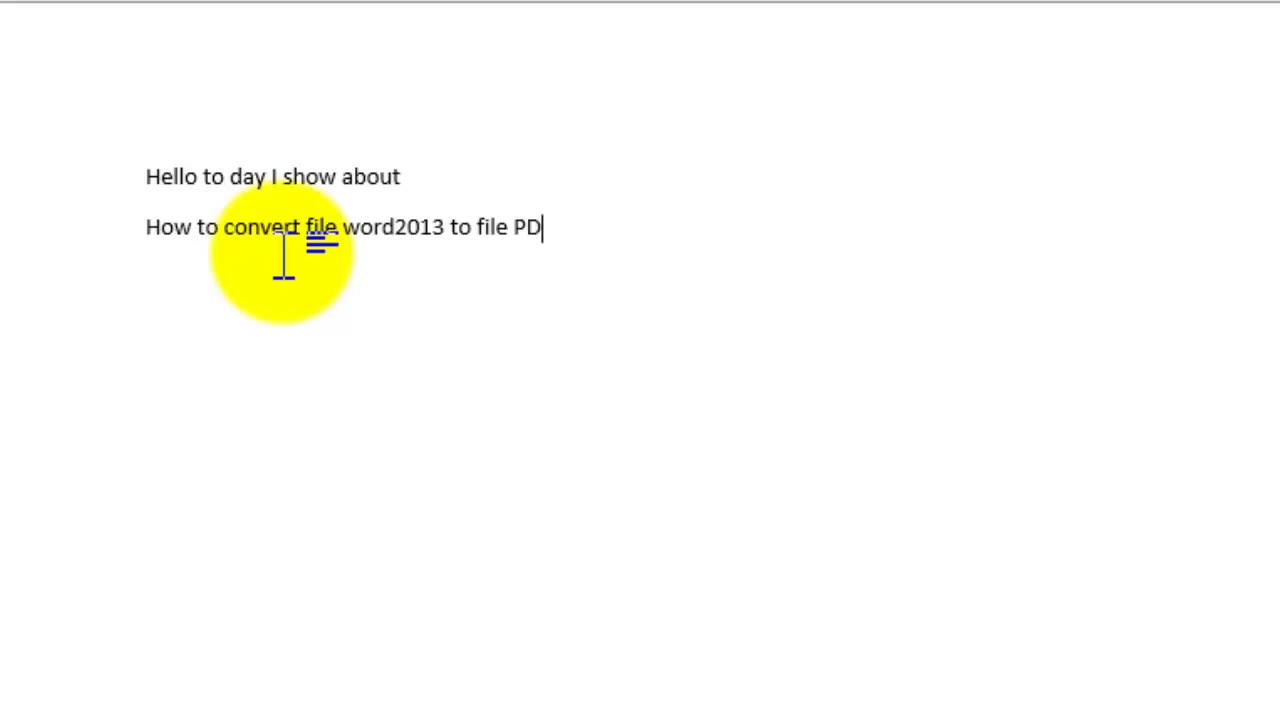
type("F")
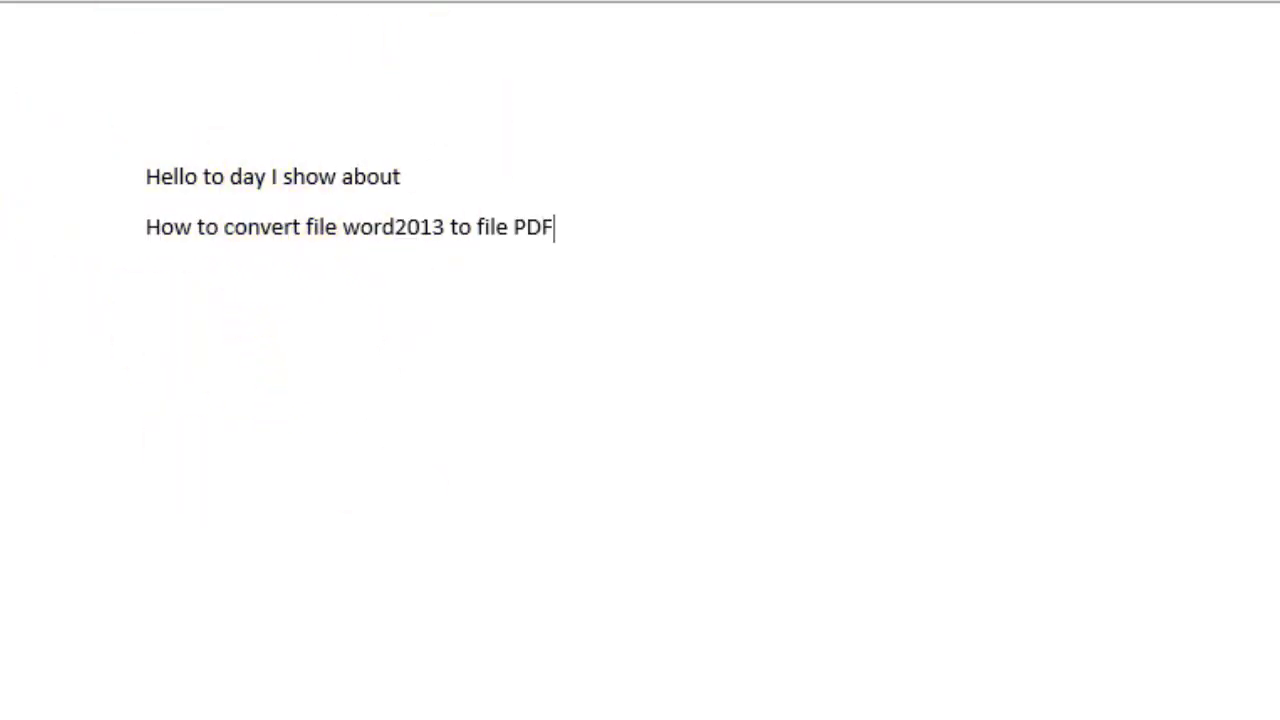
- Open Save As from the File menu and browse for a save location
left_click(27, 45)
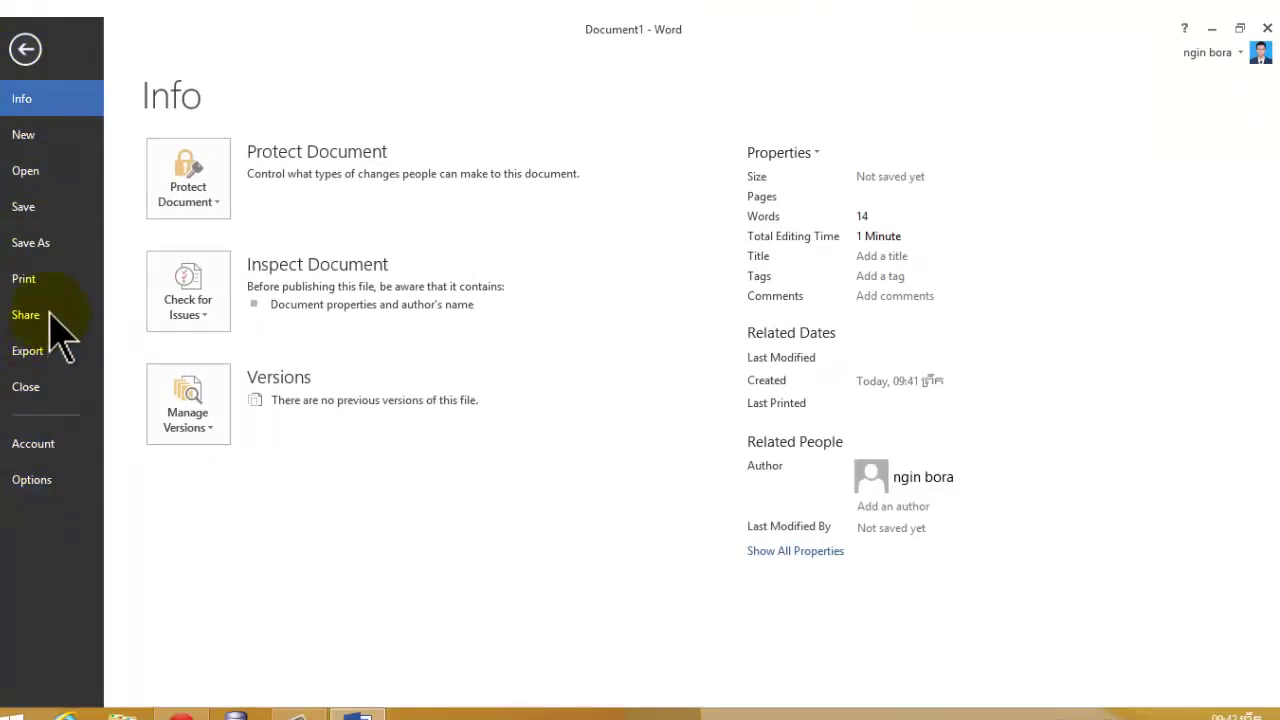
left_click(55, 244)
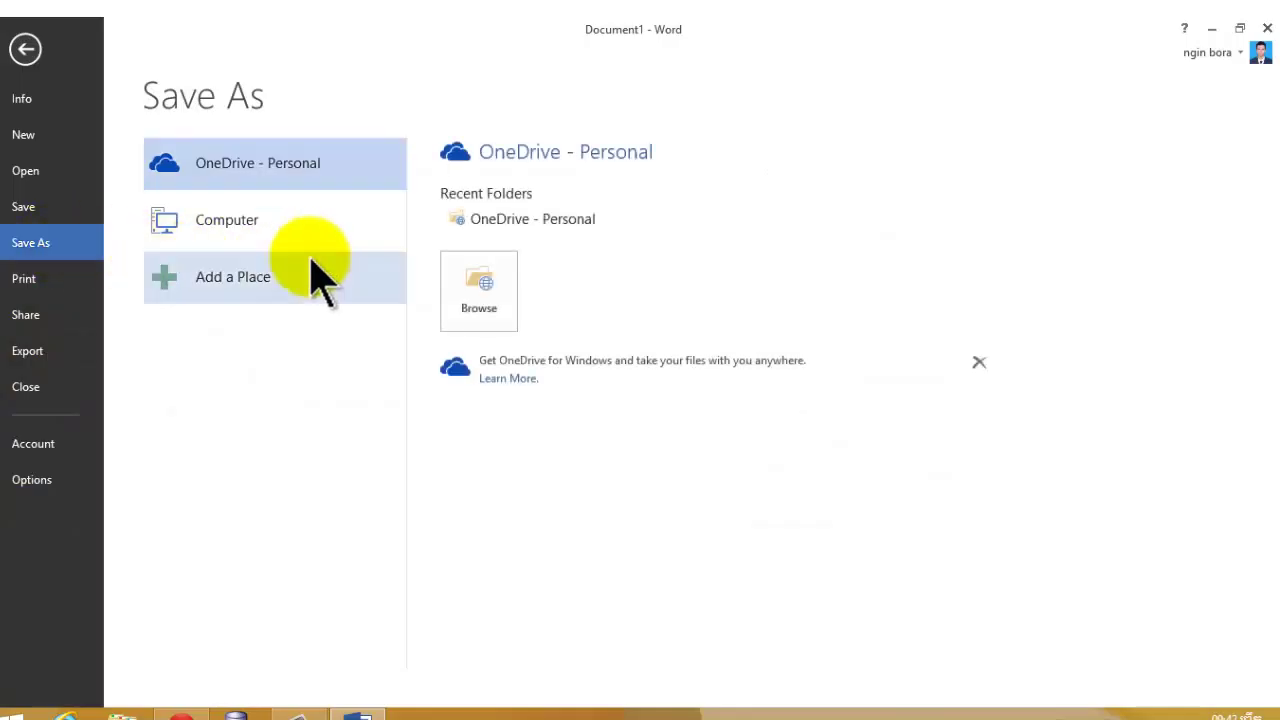
left_click(482, 284)
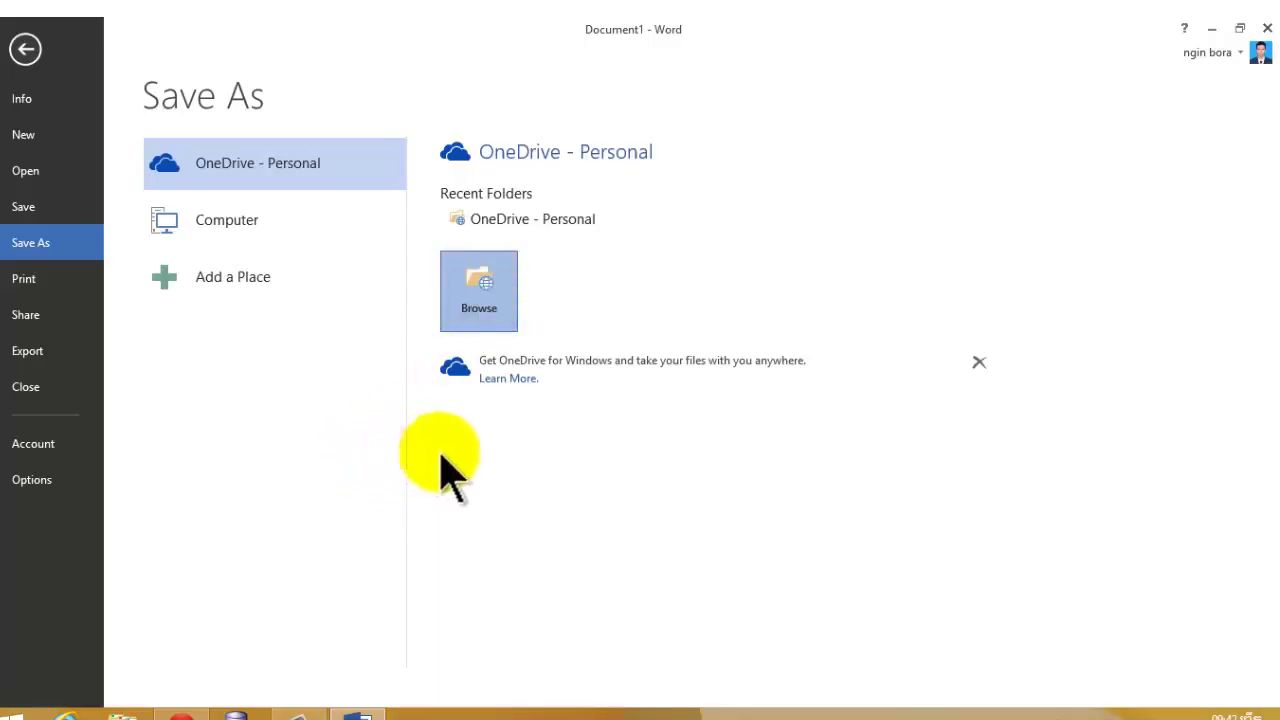
left_click(500, 300)
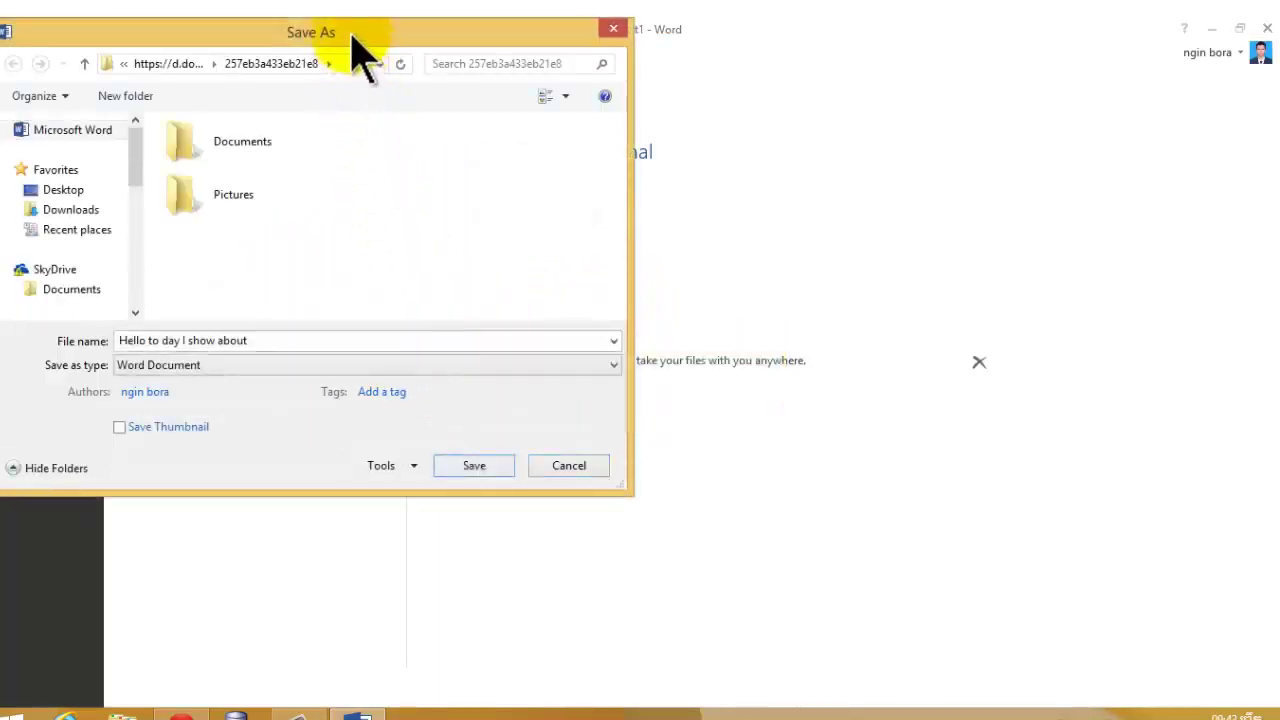
- Choose the Desktop as the save folder and enter 'My PDF' as the file name
left_click_drag(366, 43, 684, 57)
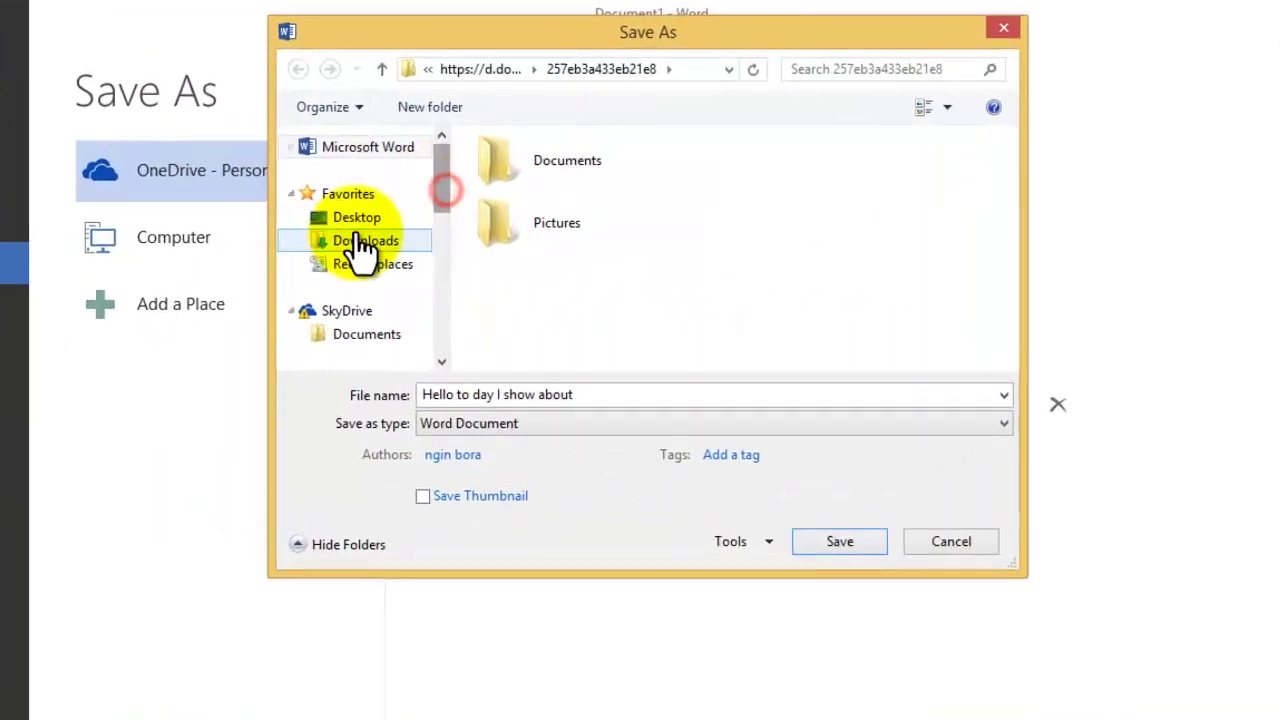
left_click(382, 203)
left_click(590, 456)
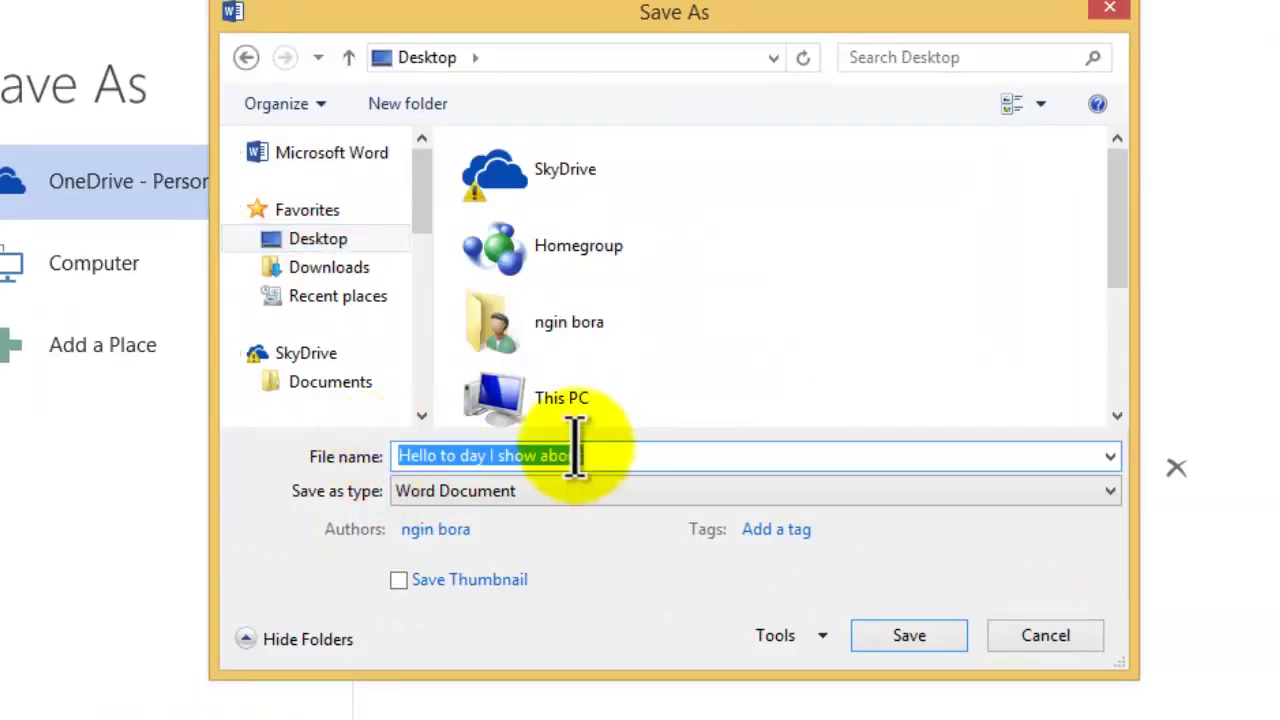
type("Ma")
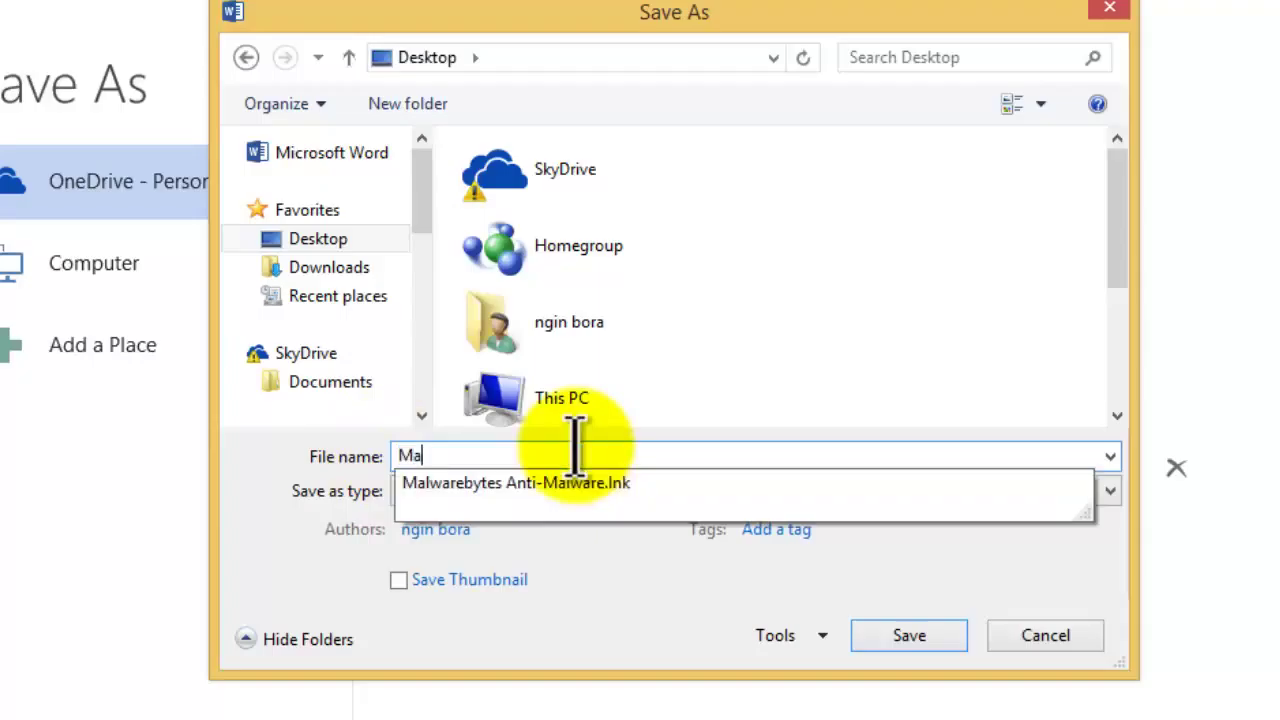
key("BackSpace")
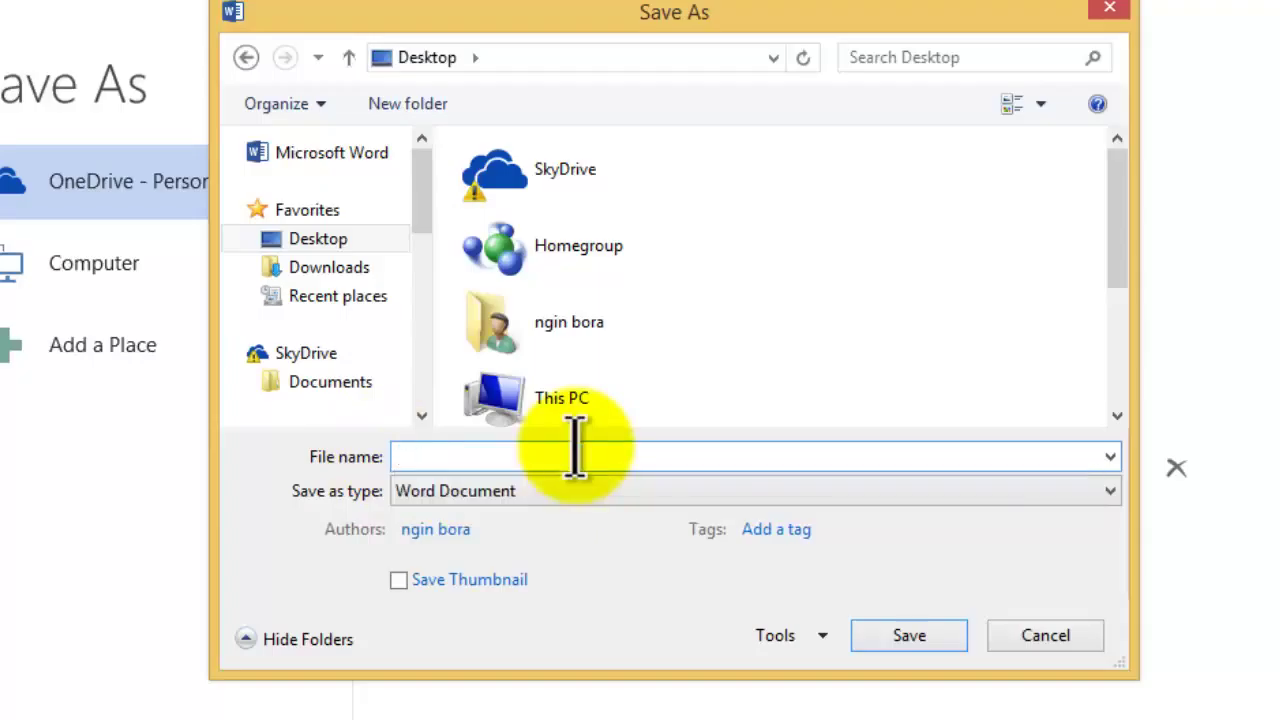
type("My PDF")
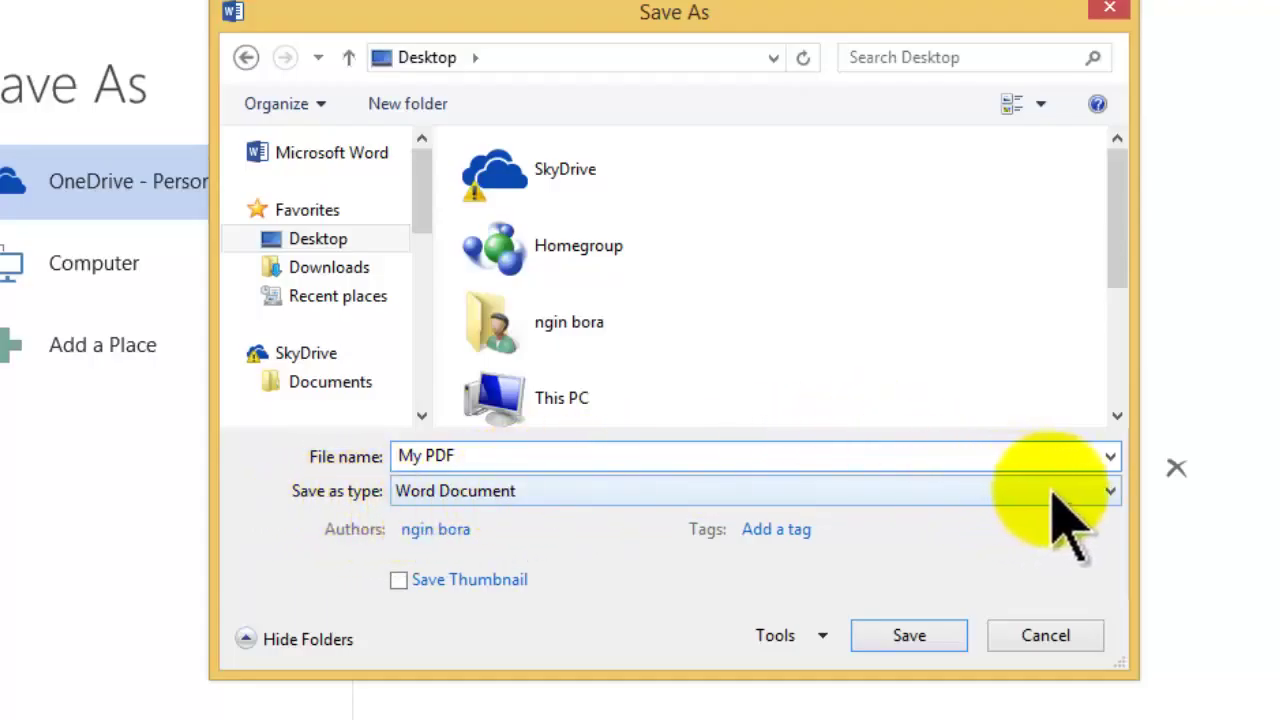
- Save the file as PDF type, then leave the PDF reader and minimize Word
left_click(1106, 491)
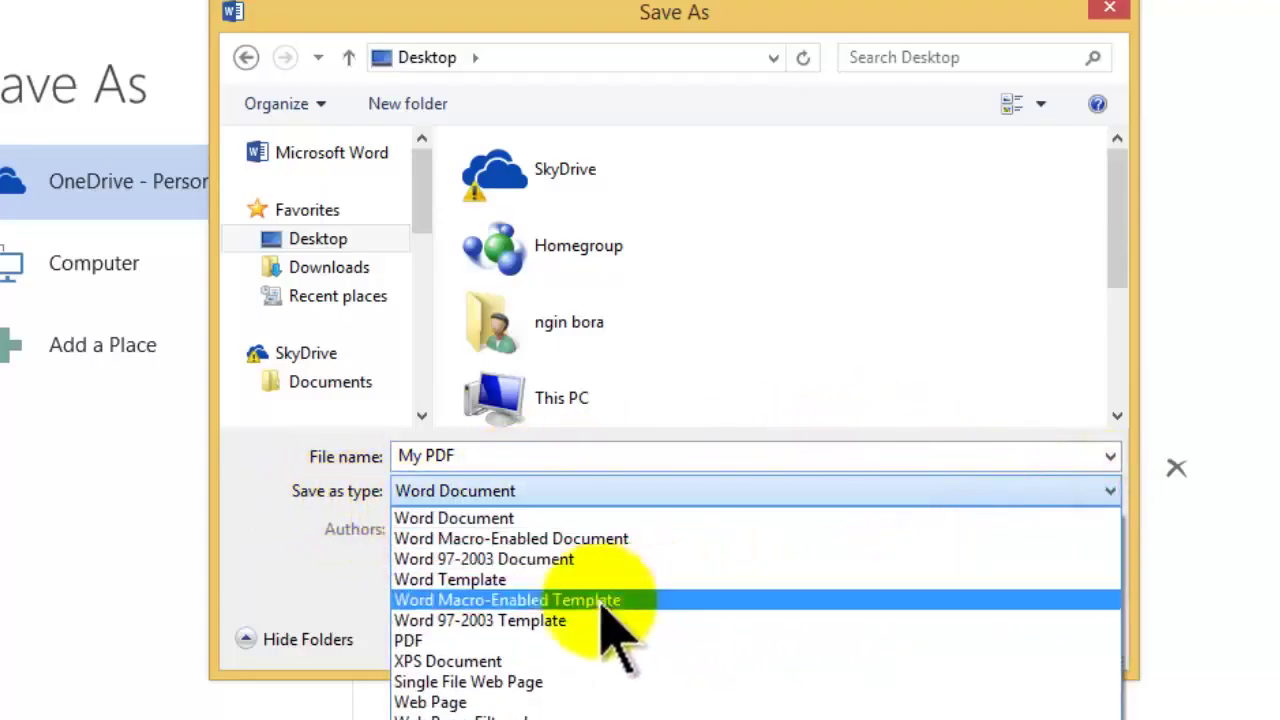
left_click(484, 642)
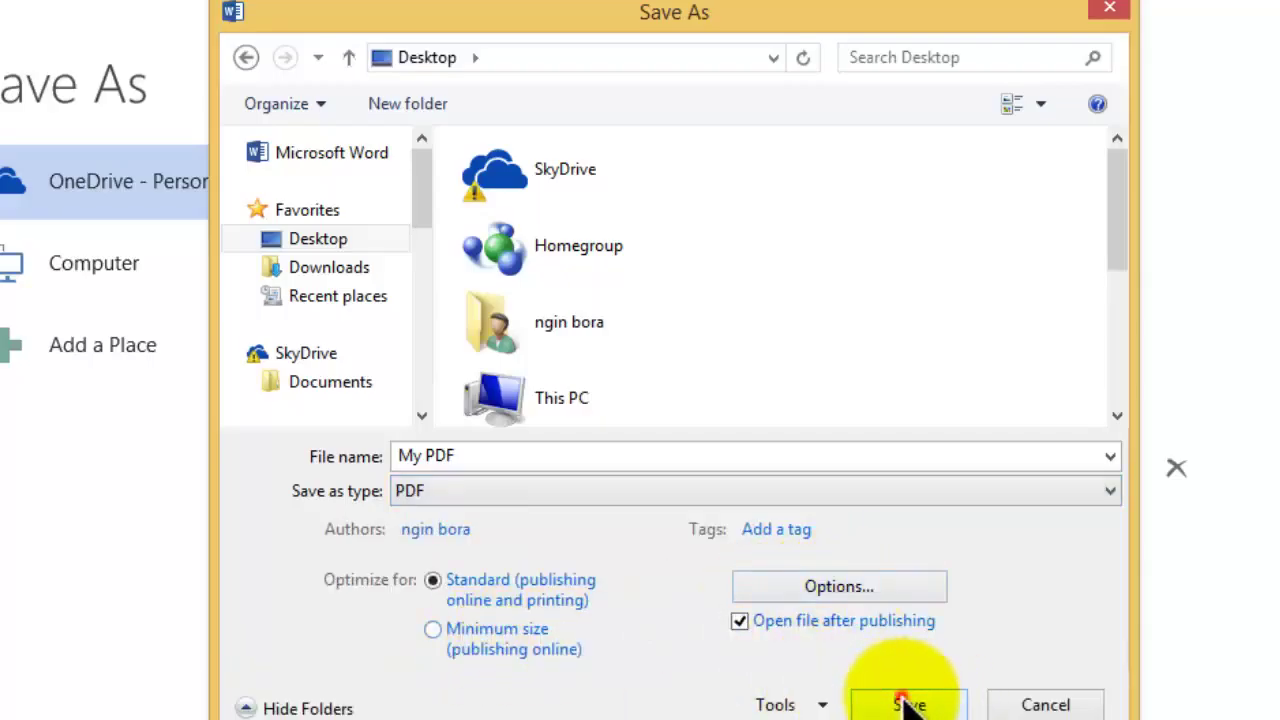
left_click(905, 703)
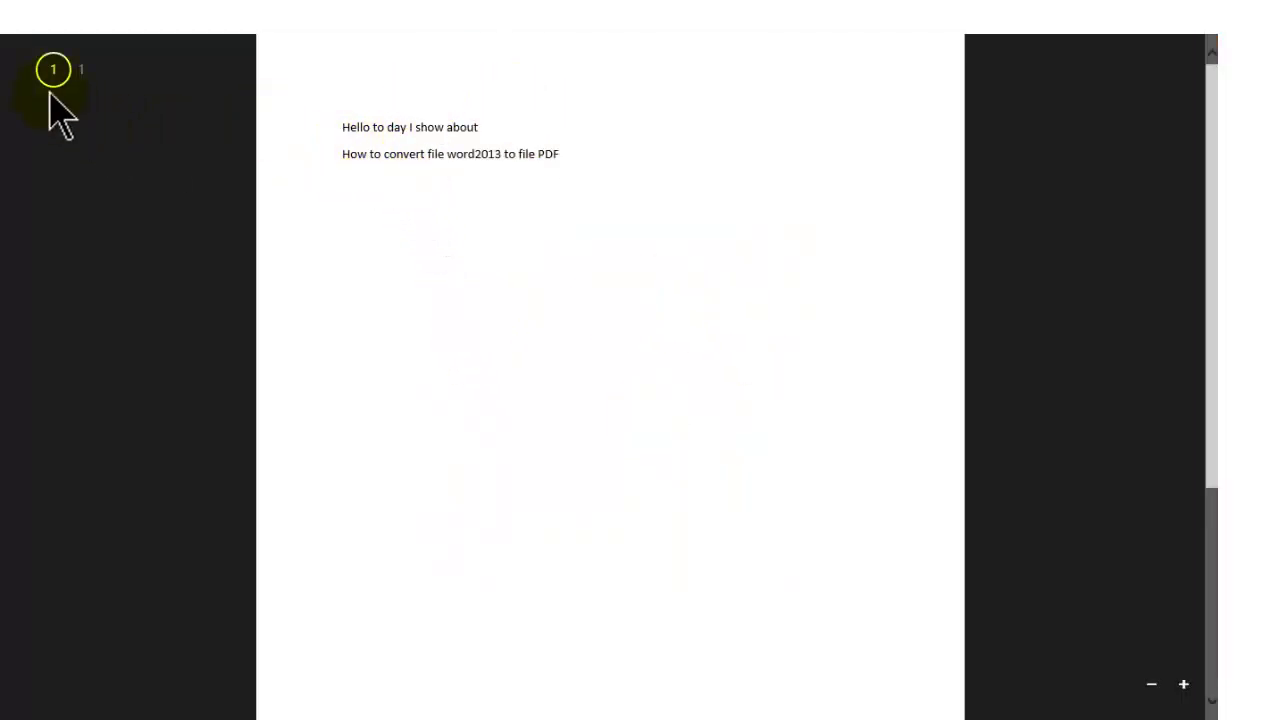
mouse_move(5, 40)
left_click(12, 55)
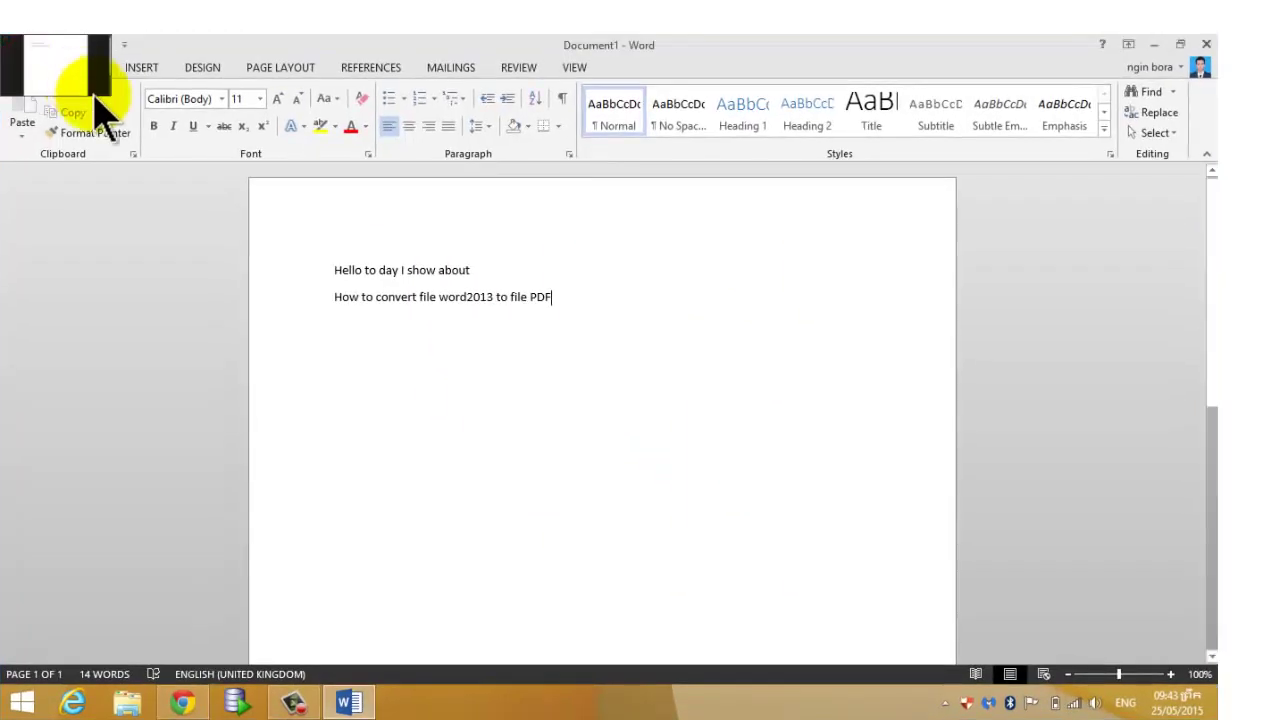
left_click(1155, 44)
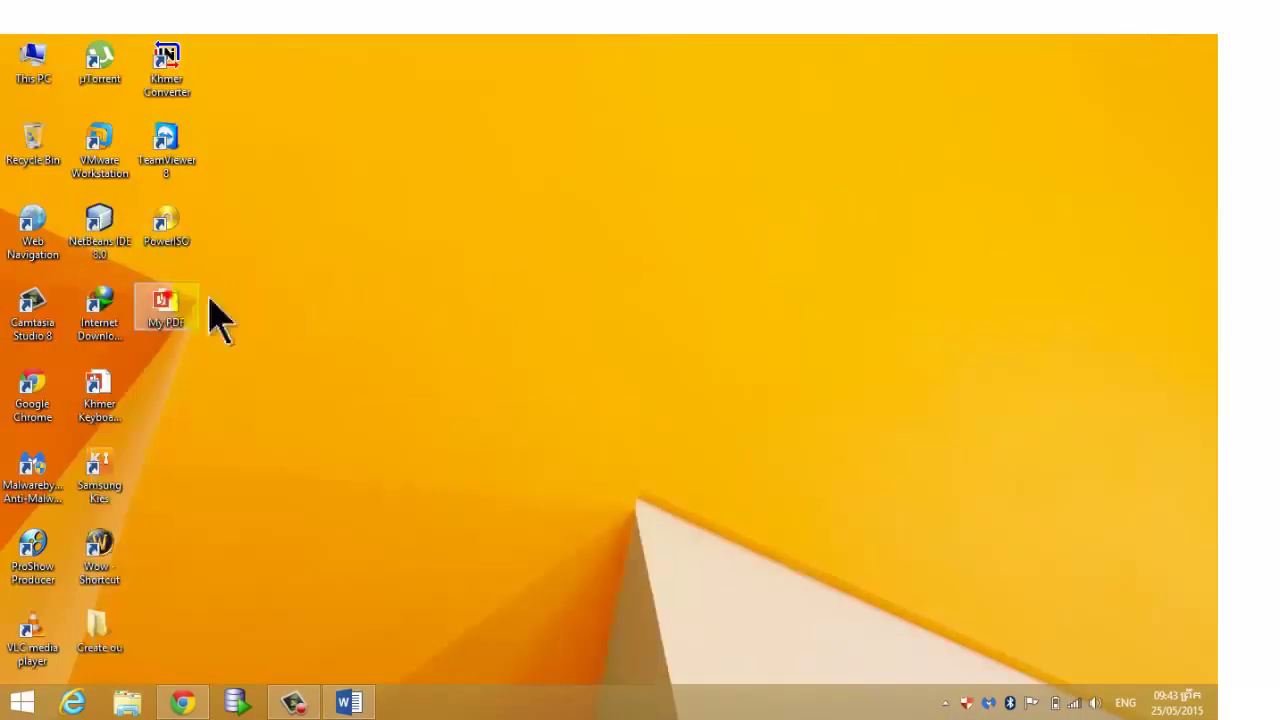
- Drag the My PDF icon to the desktop's centre, refresh, and restore Word from the taskbar
left_click_drag(166, 305, 702, 305)
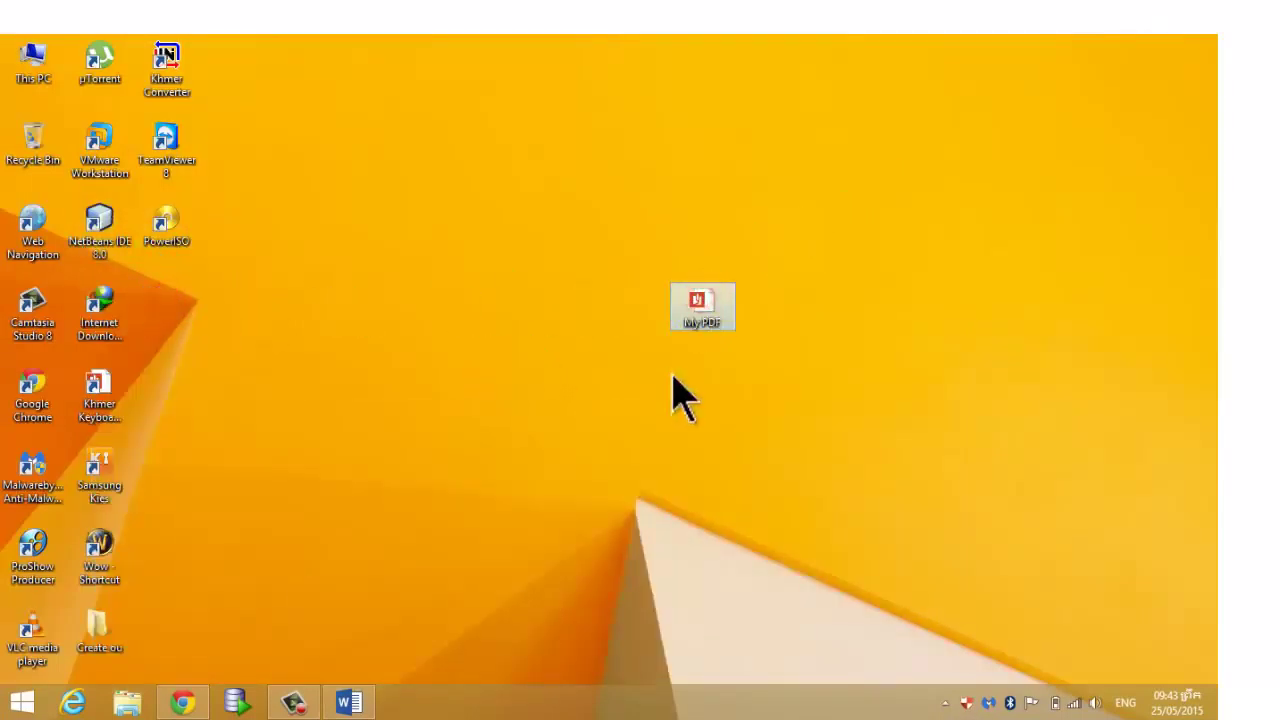
left_click(660, 262)
right_click(645, 247)
left_click(672, 289)
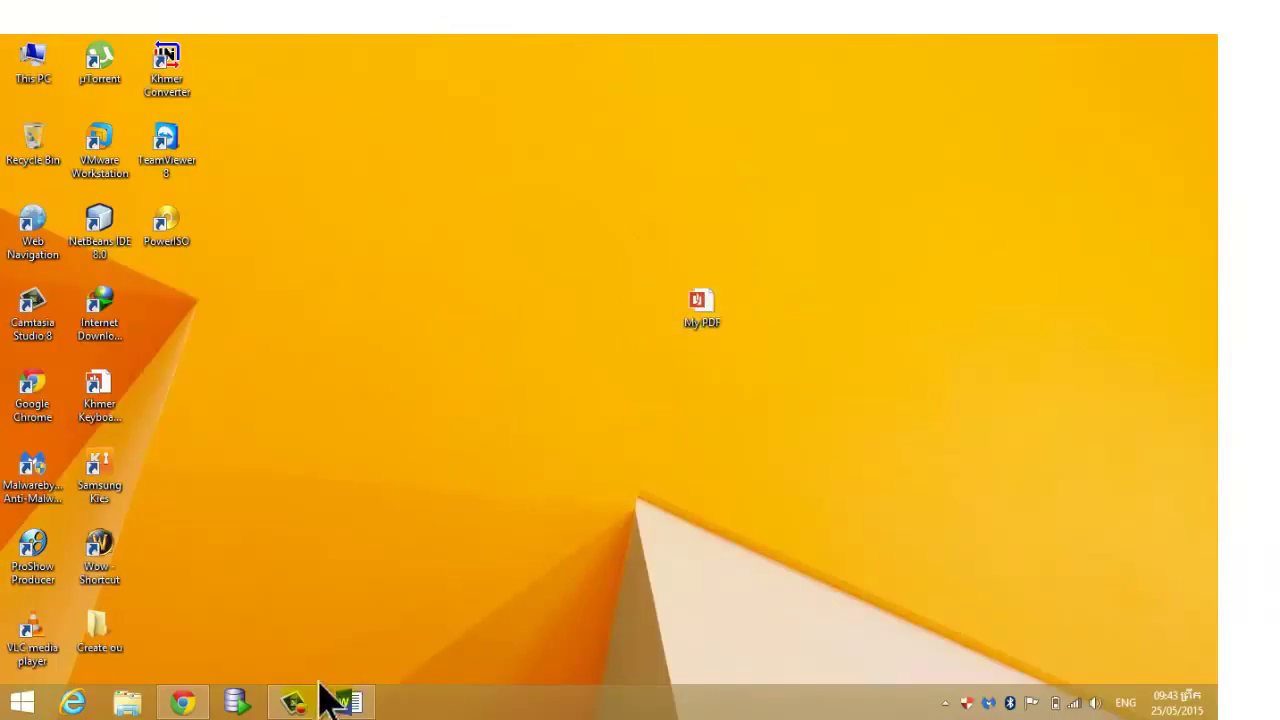
left_click(345, 700)
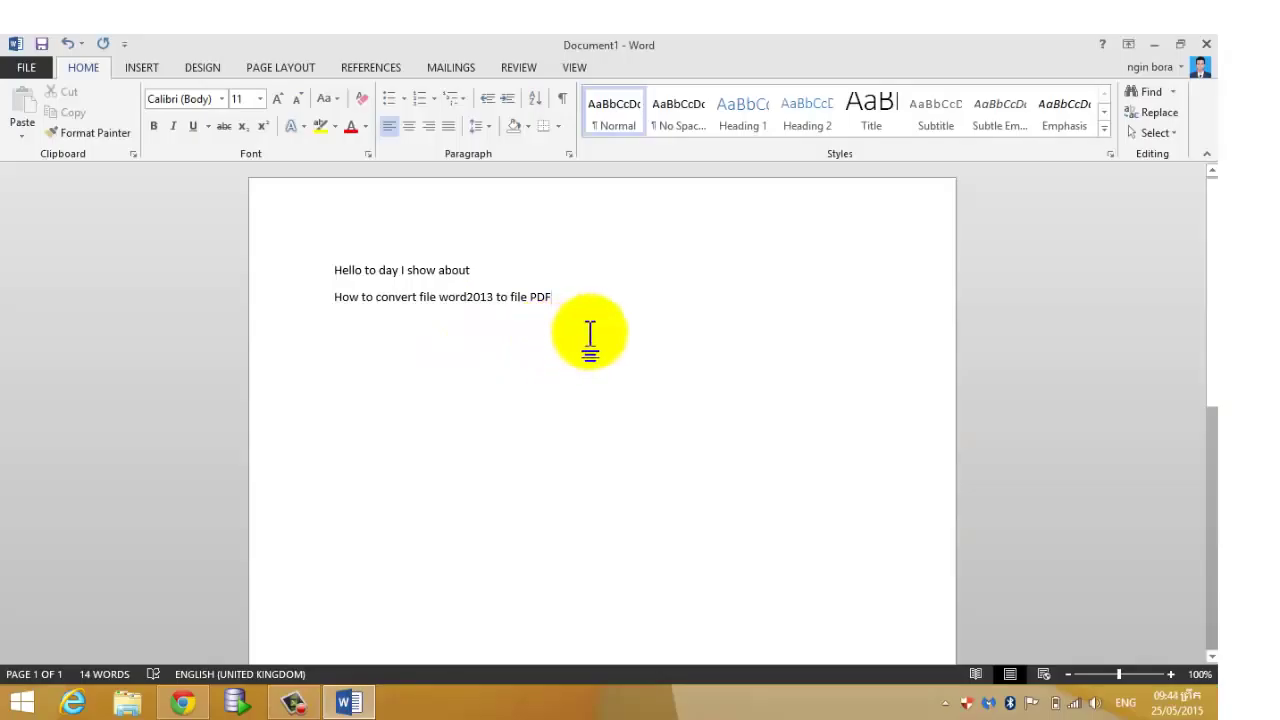
- Select all the document text and replace it with 'Thank you for watch'
key("Return")
key("Return")
key("Return")
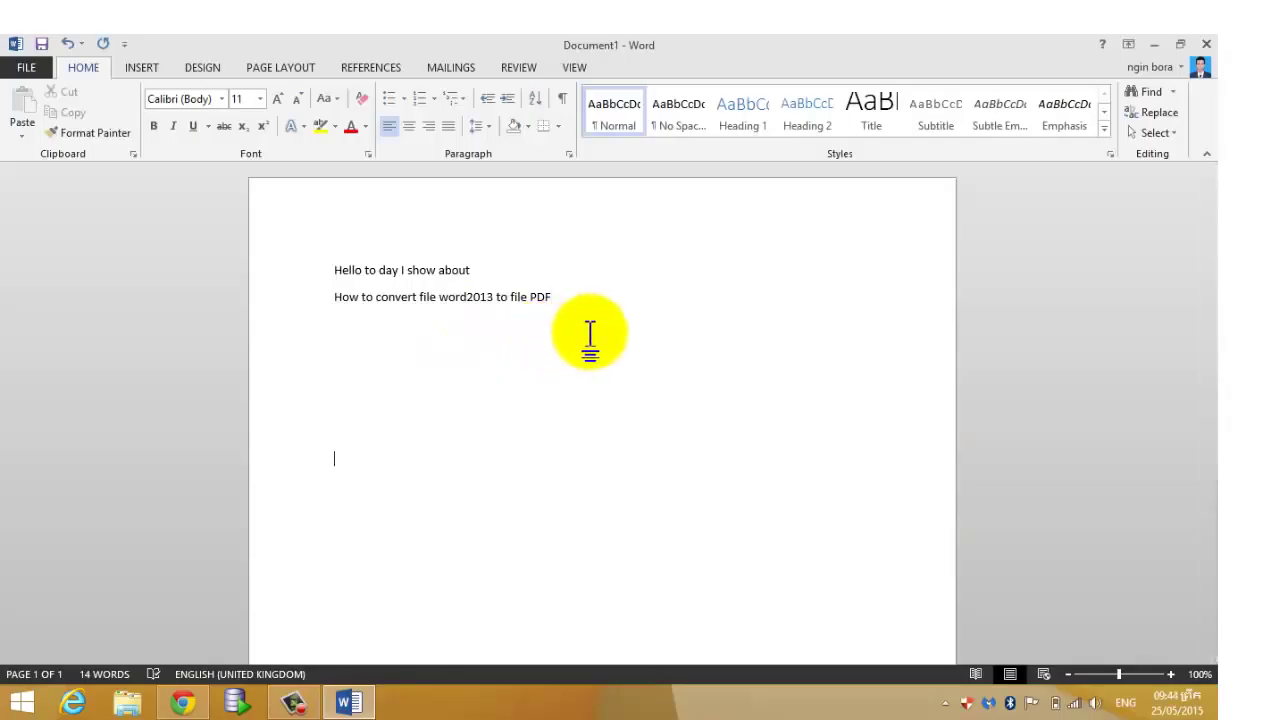
key("ctrl+a")
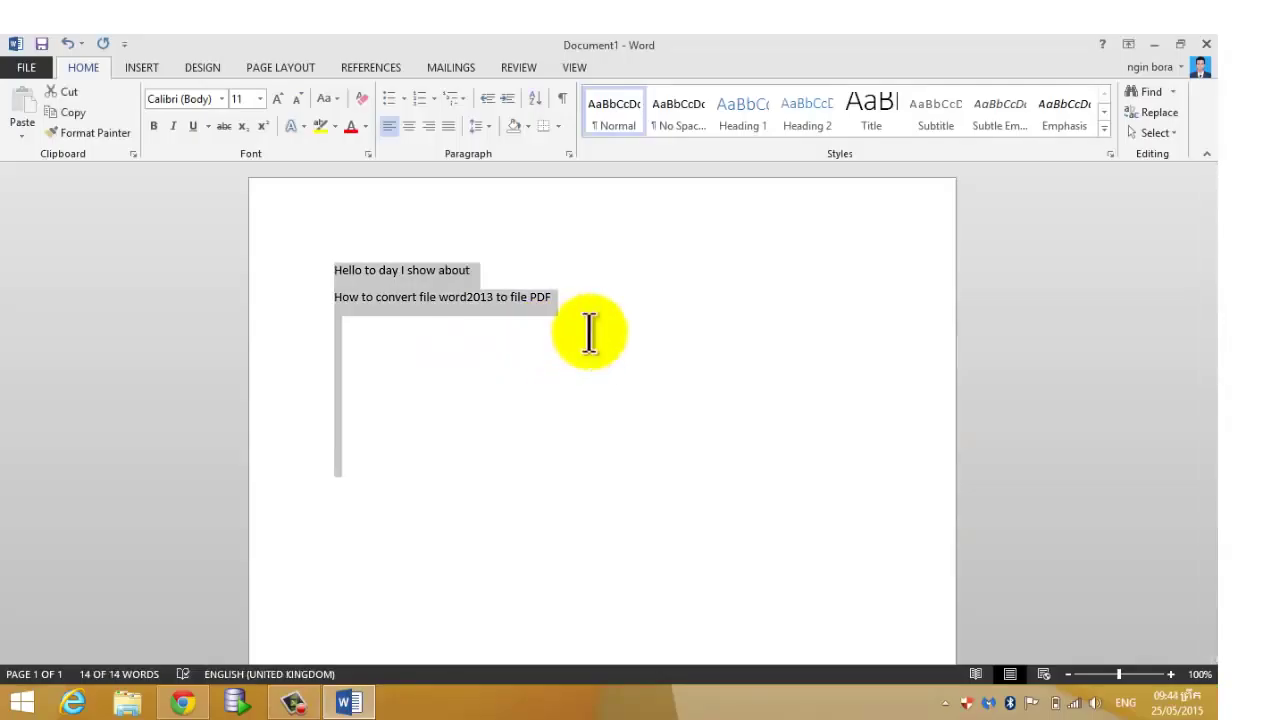
type("Thank you")
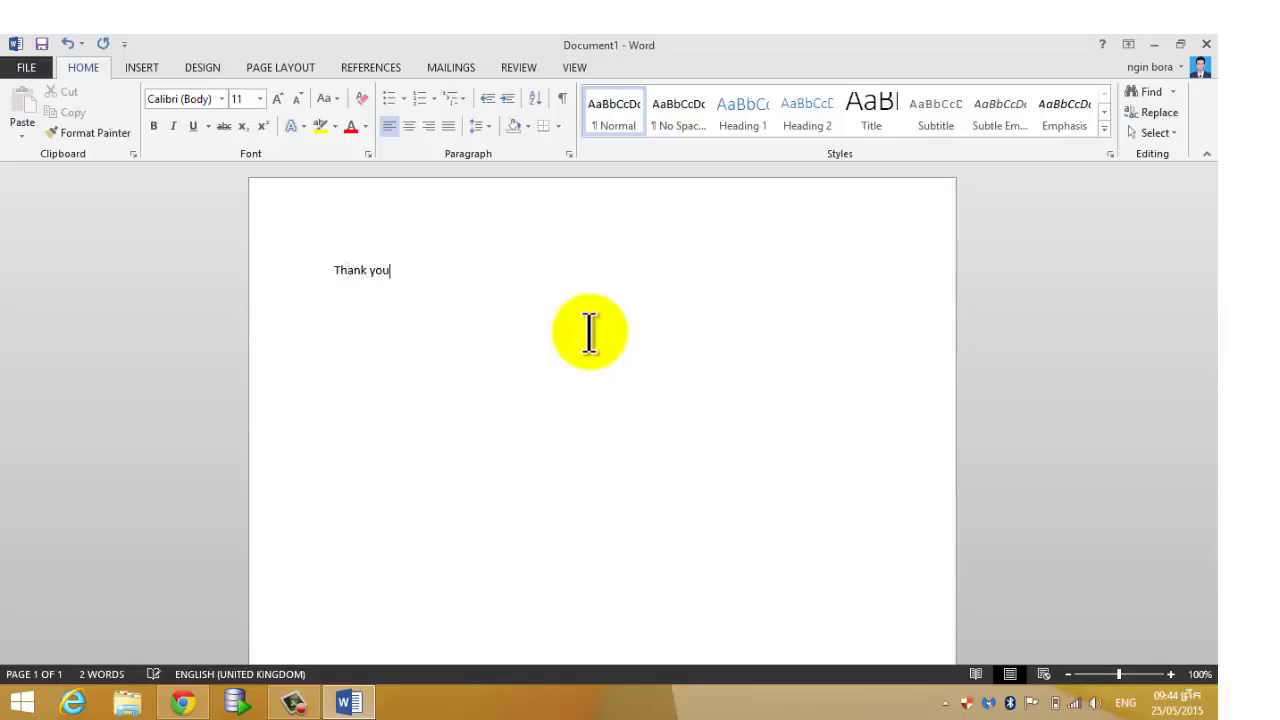
type(" f")
type("or wat")
type("ch")
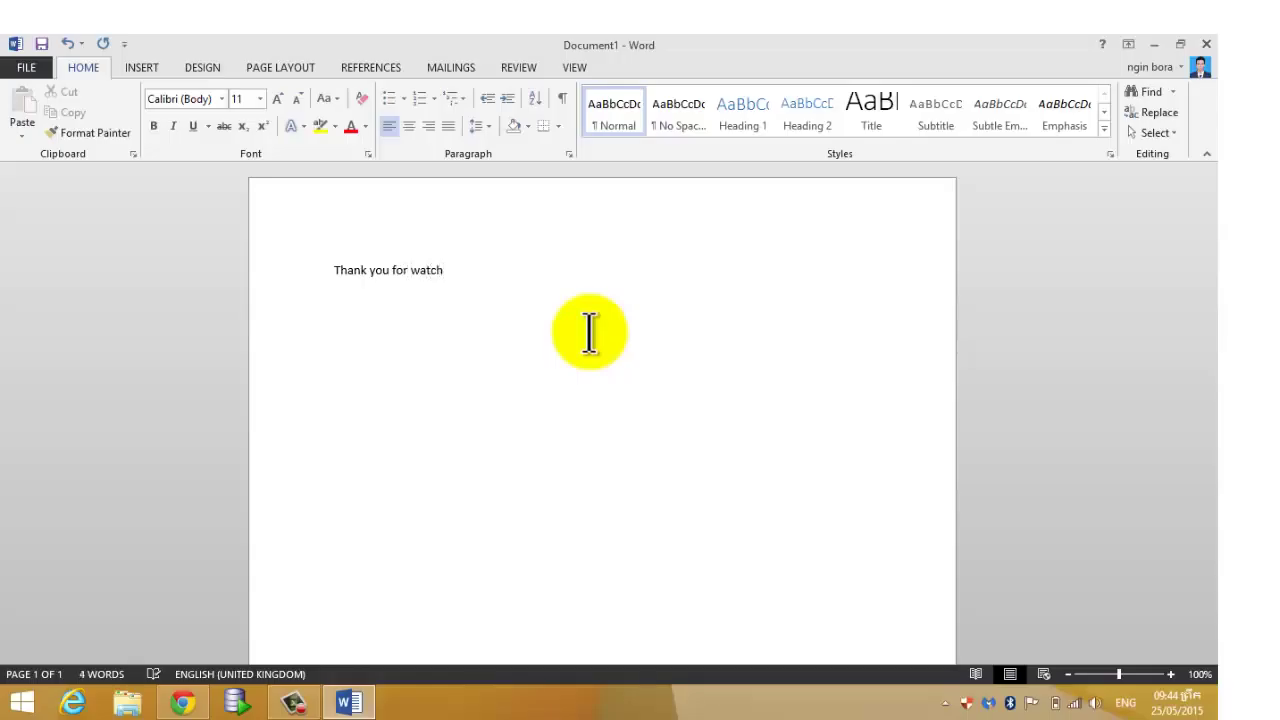